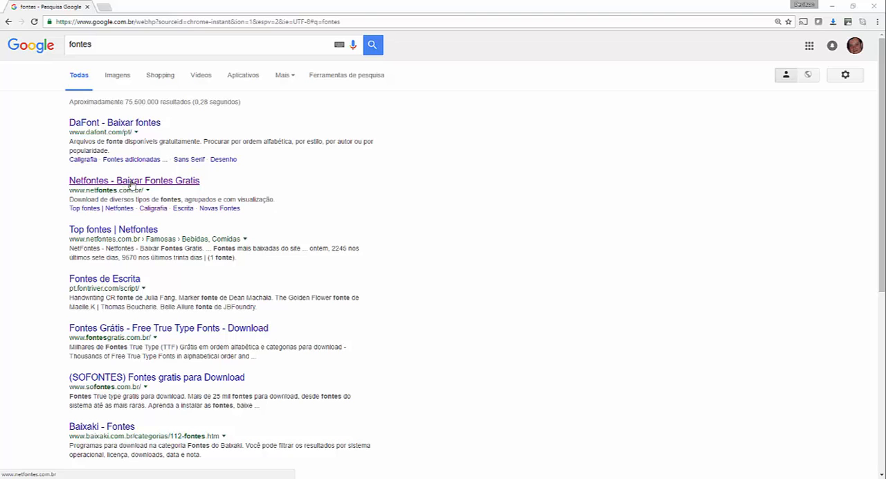
- Open the Netfontes site from the search results and go to its Gótica > Celta font category
left_click(131, 181)
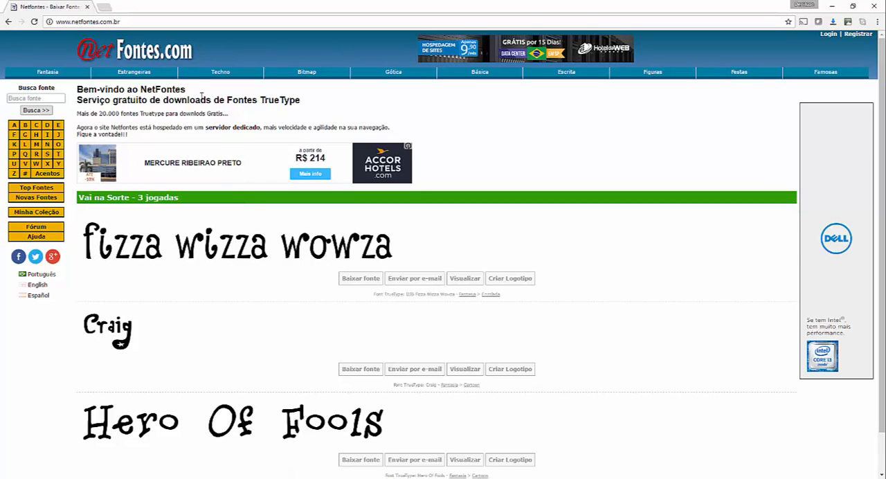
mouse_move(362, 74)
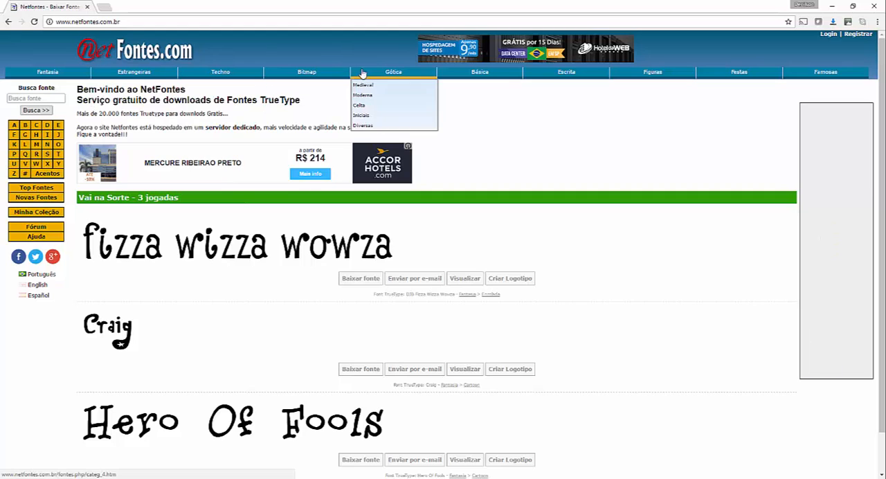
mouse_move(635, 75)
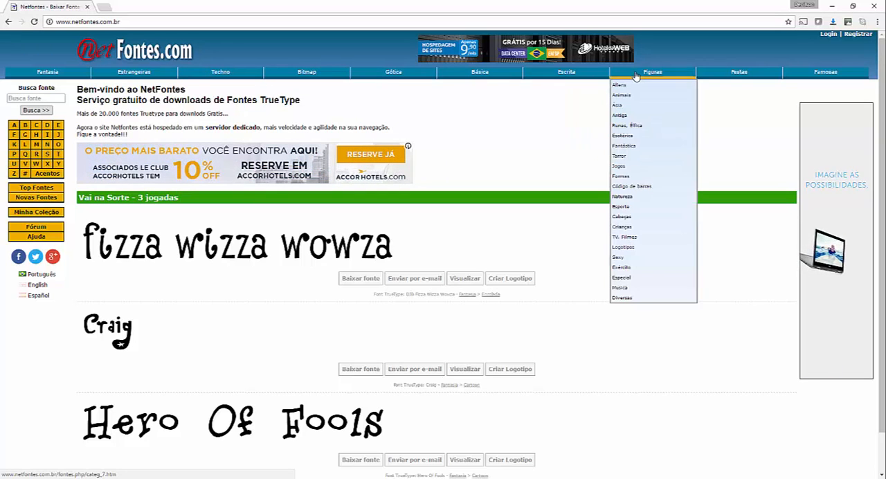
mouse_move(735, 76)
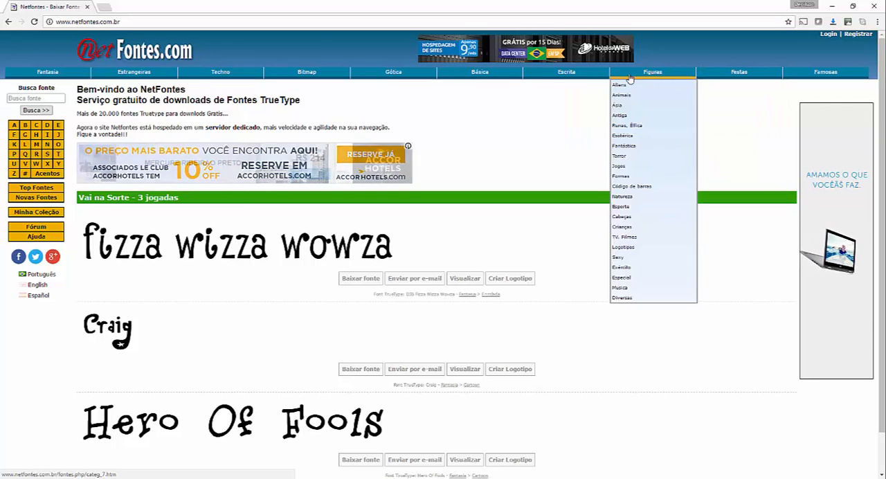
mouse_move(409, 74)
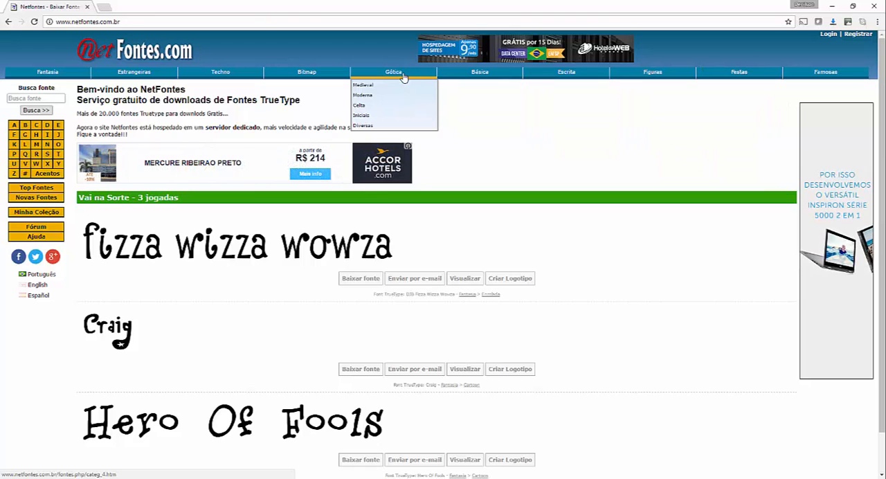
left_click(367, 107)
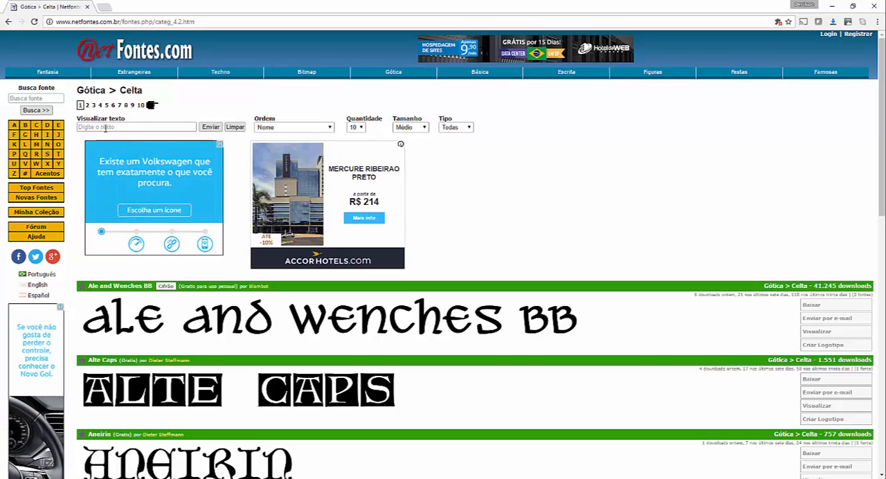
- Preview the Celta fonts with a sample full name as the display text and look through the samples
left_click(116, 127)
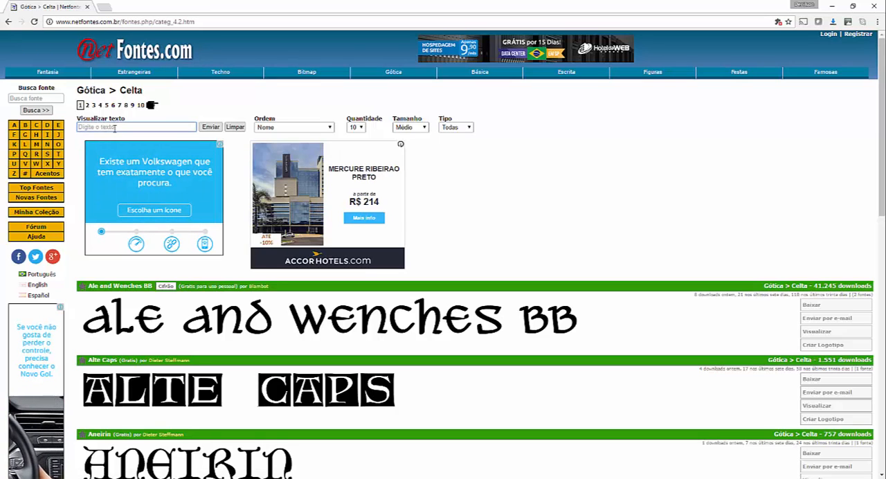
type("Jos")
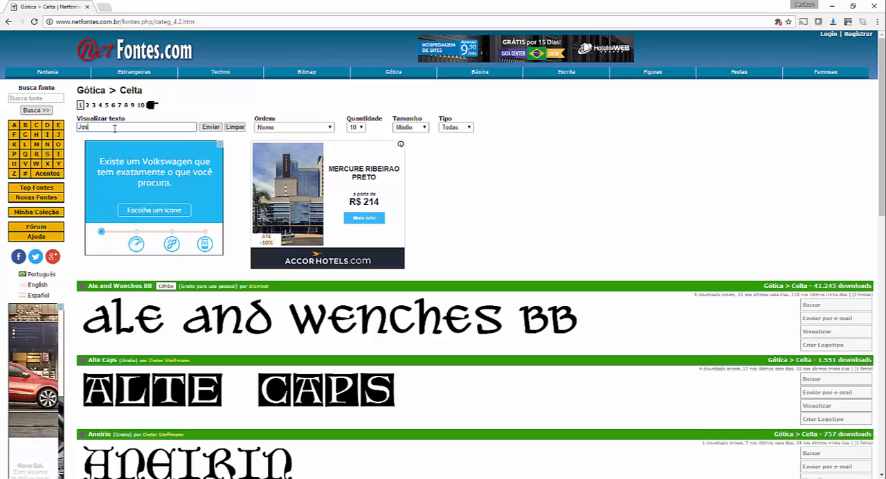
type("é da Silva")
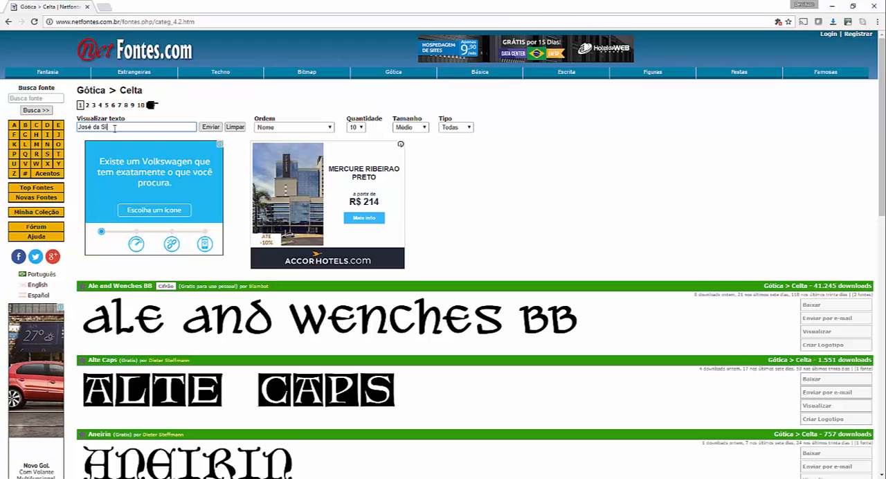
left_click(210, 129)
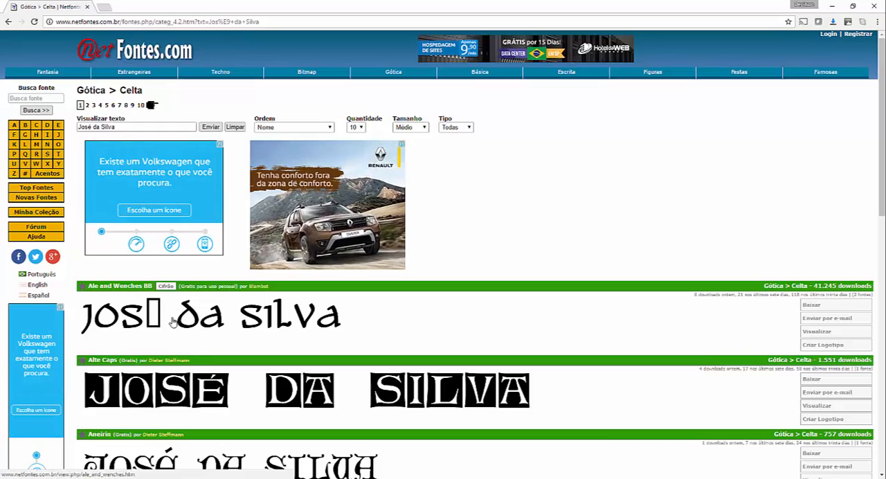
scroll(781, 173, "down", 2)
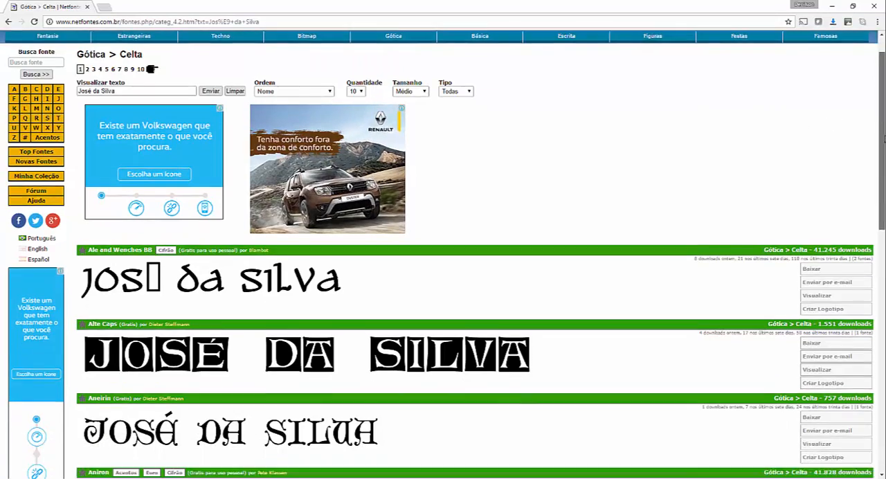
scroll(781, 173, "down", 3)
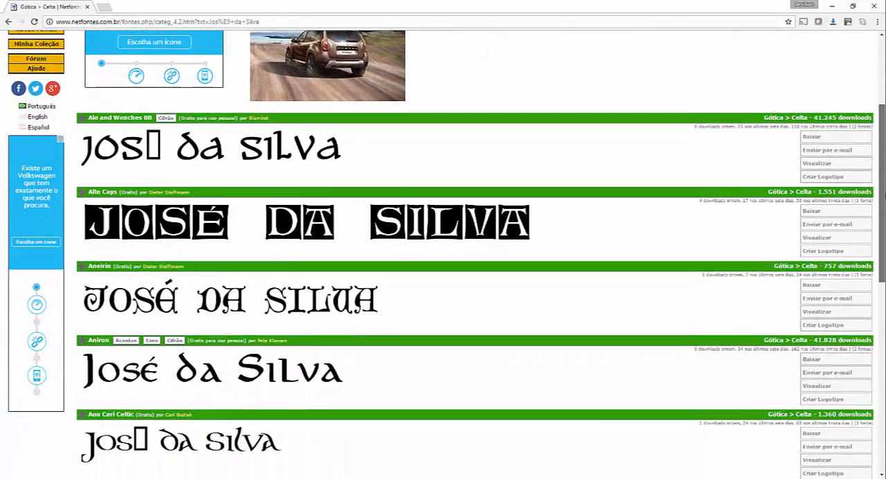
scroll(883, 241, "down", 3)
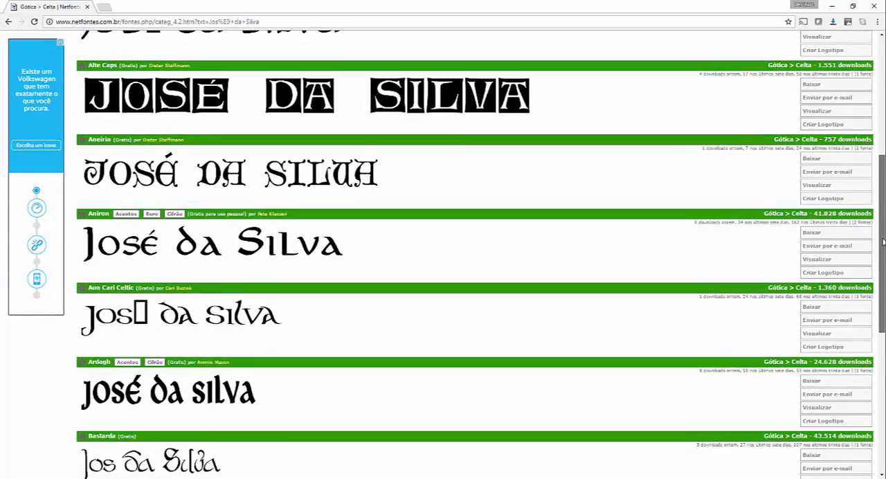
left_click_drag(882, 241, 884, 250)
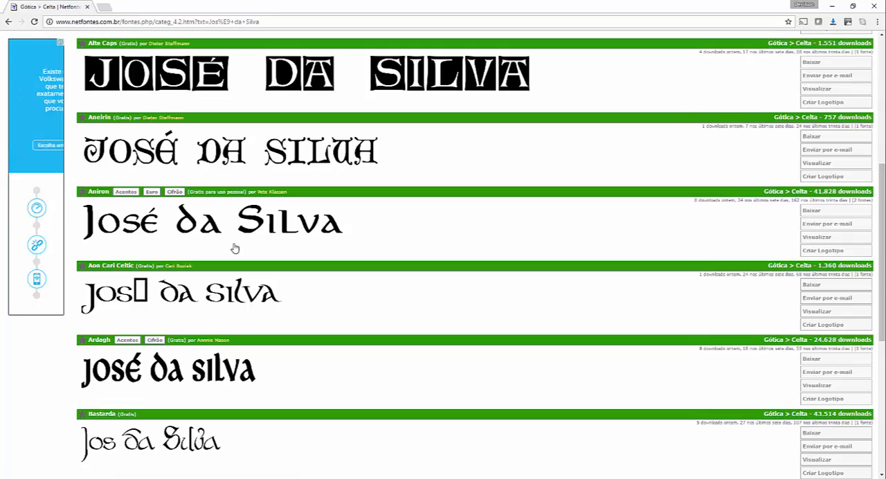
- Go to the Básica > Largura fixa category and download the Abastina font
left_click_drag(884, 233, 883, 106)
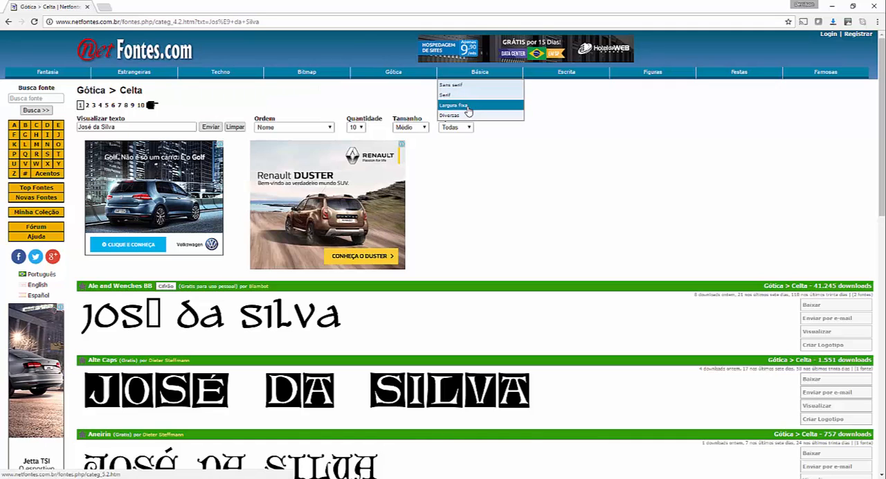
left_click(468, 106)
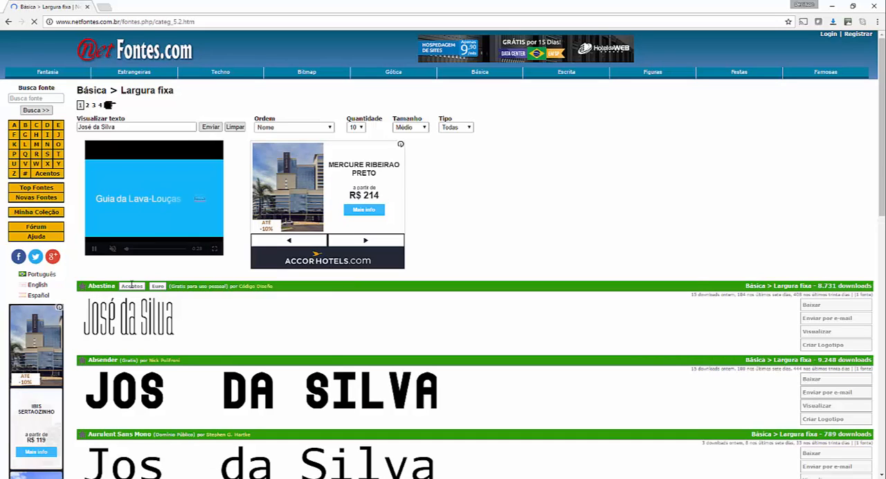
left_click(812, 306)
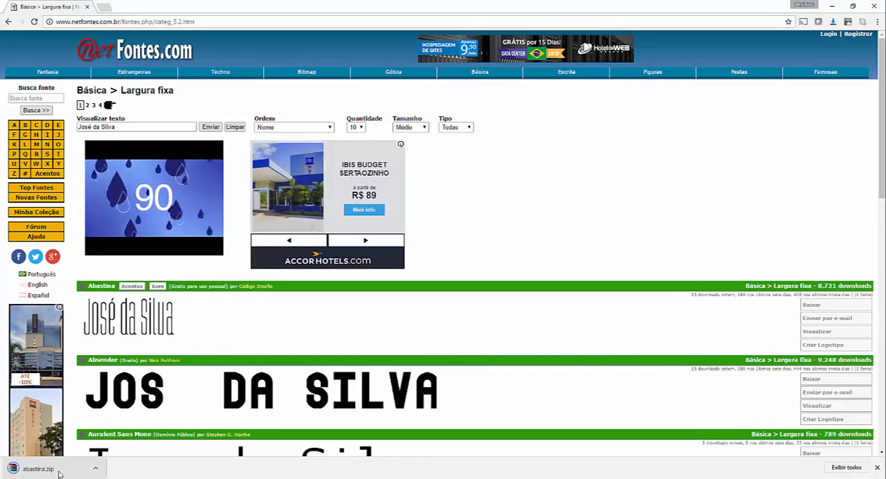
- Open the downloaded abastina.zip, extract abastina.ttf to the Corel Draw folder on the desktop, and close the archive
left_click(96, 469)
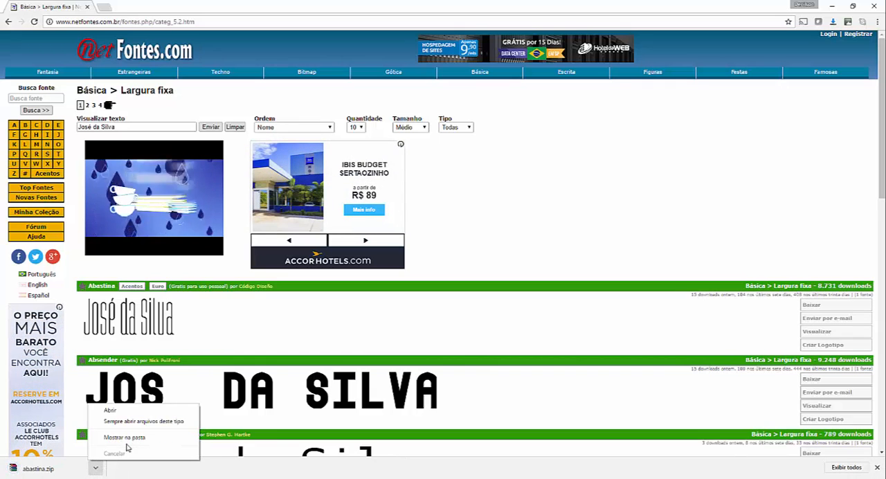
left_click(121, 413)
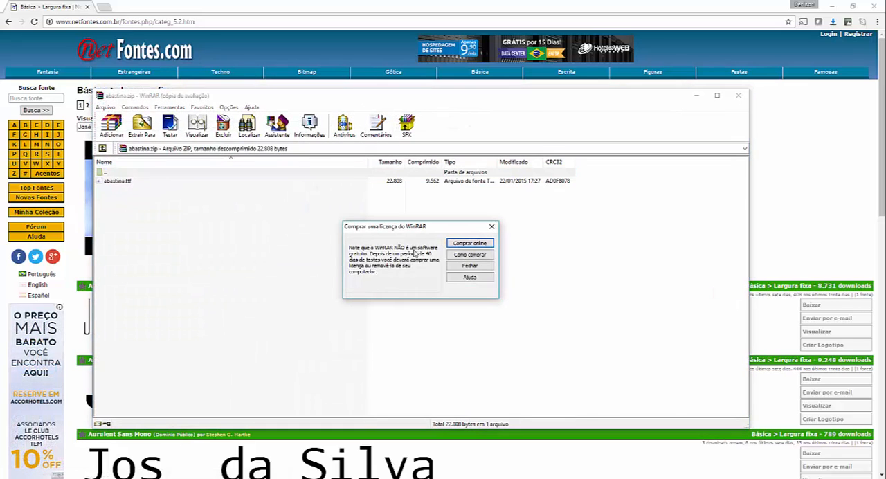
key("Escape")
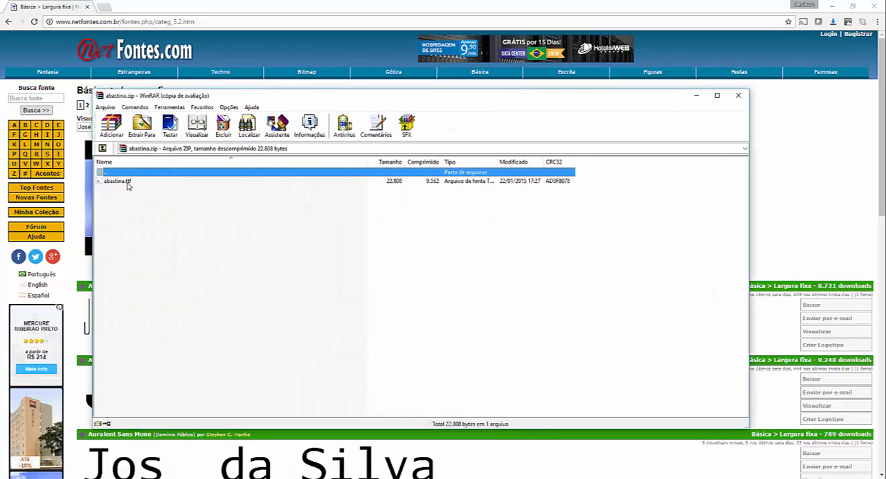
left_click(126, 184)
left_click(141, 130)
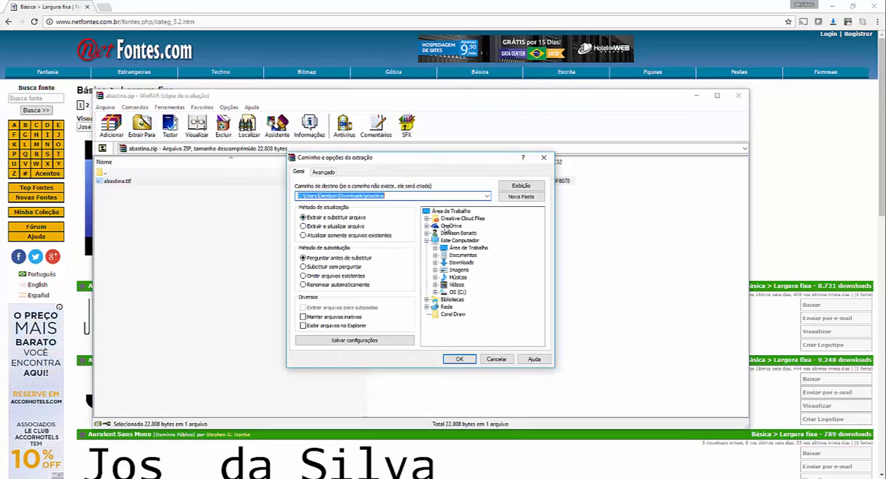
left_click(461, 215)
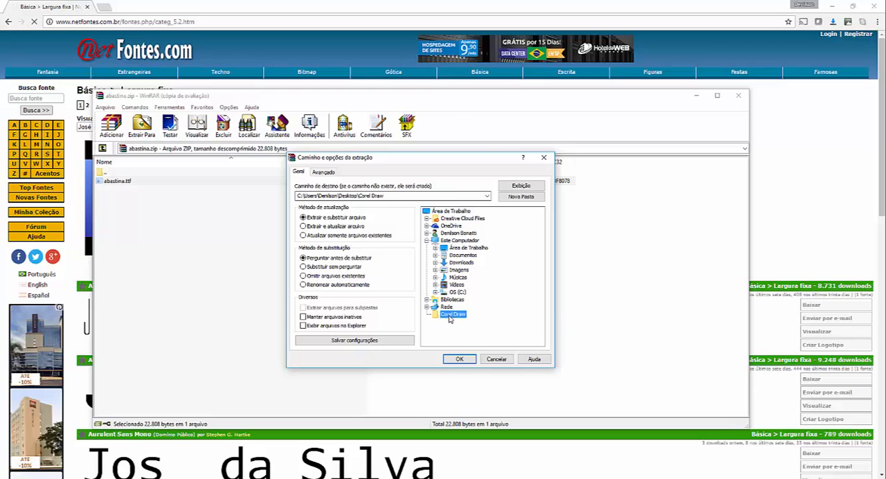
left_click(459, 359)
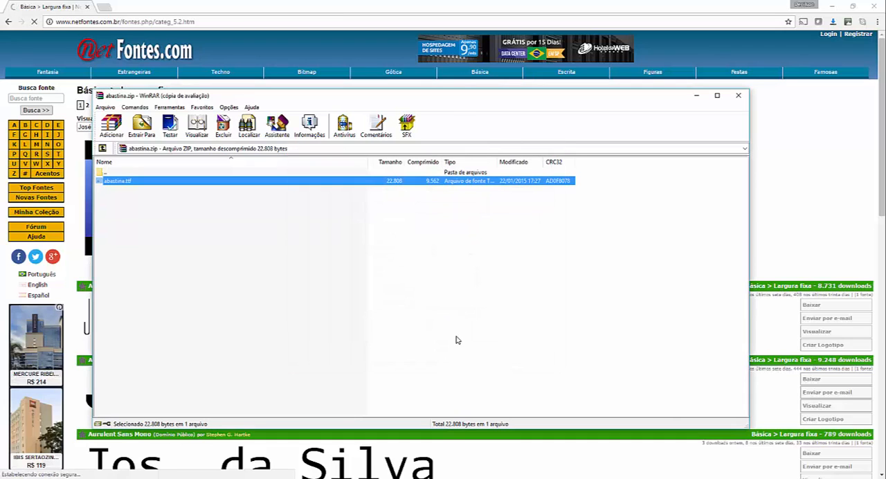
left_click(738, 97)
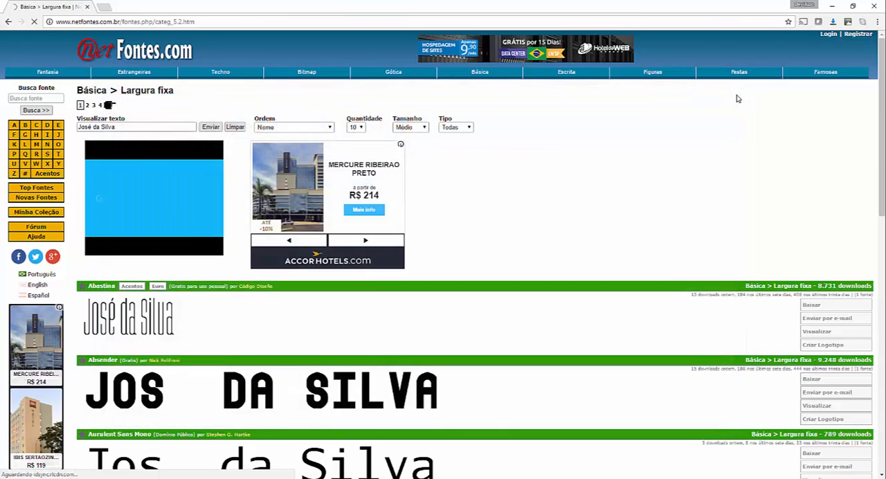
- Copy the abastina font file from the Corel Draw folder on the desktop
key("super+d")
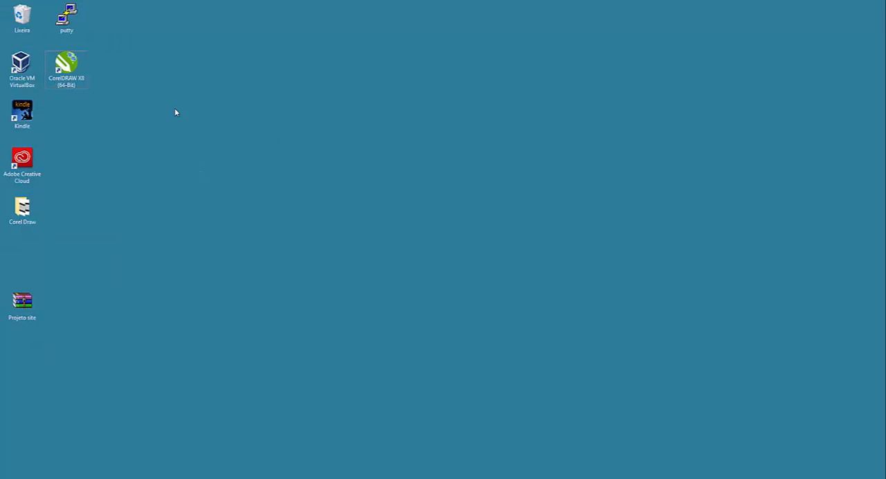
double_click(31, 211)
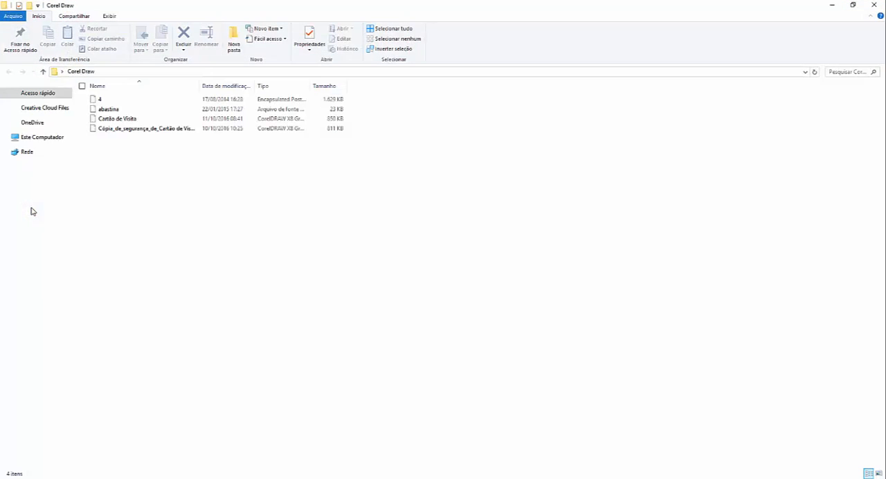
left_click(124, 111)
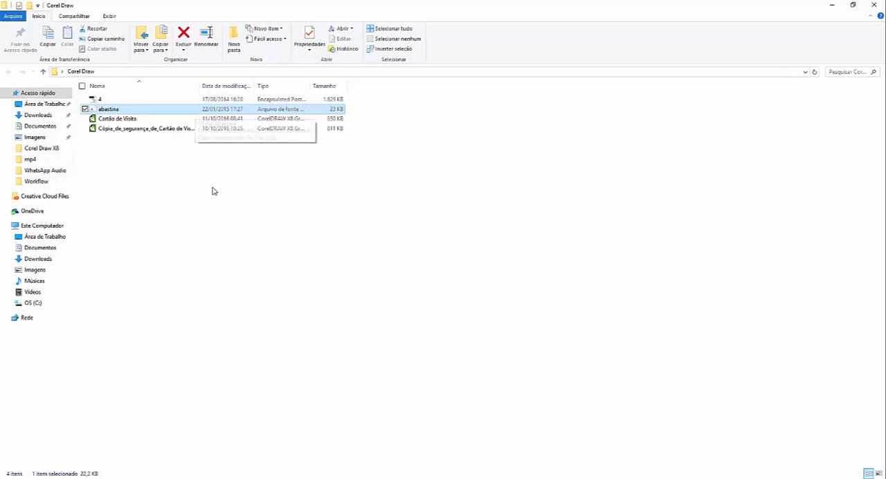
key("ctrl+c")
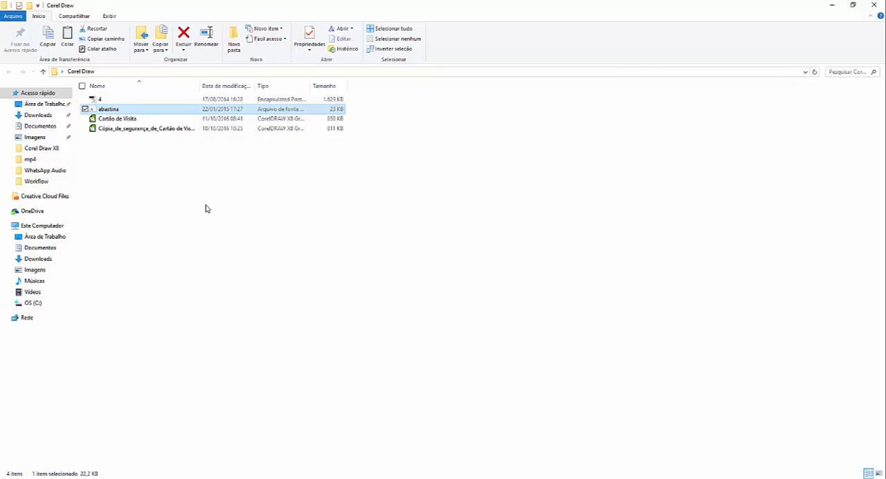
- Install the copied abastina font by pasting it into the Fonts folder inside Windows on drive C
left_click(33, 303)
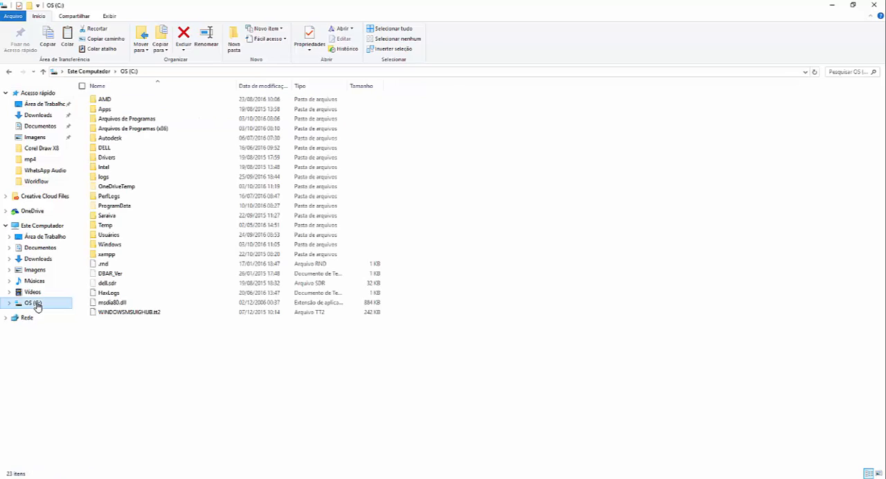
double_click(113, 249)
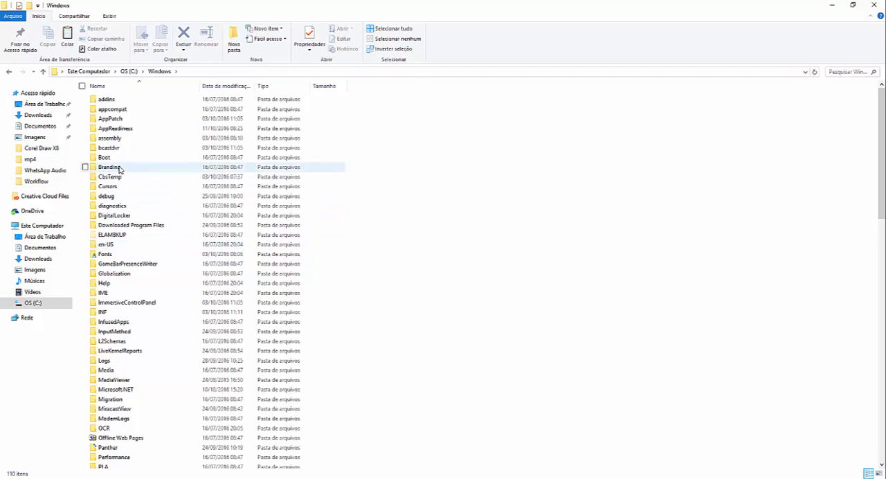
left_click(120, 170)
key("f")
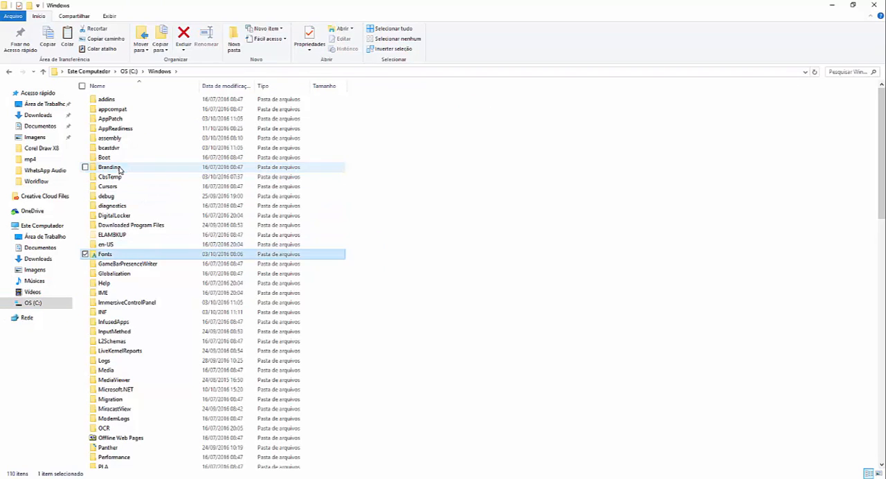
double_click(105, 255)
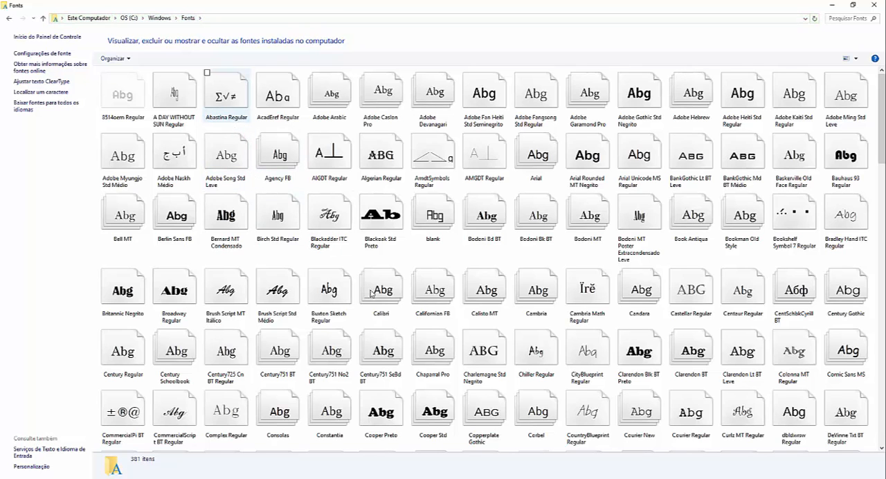
- Switch back to CorelDRAW and apply the Abastina font to the name text on the business card
left_click(441, 477)
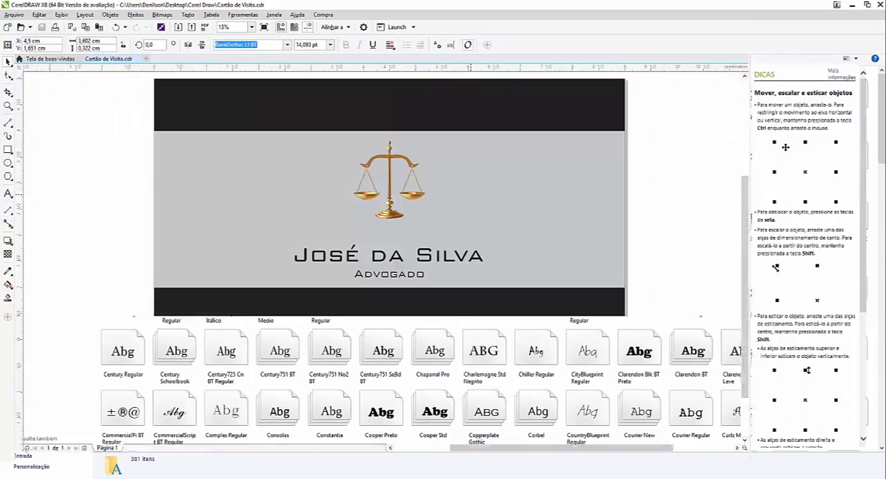
left_click(287, 45)
type("a")
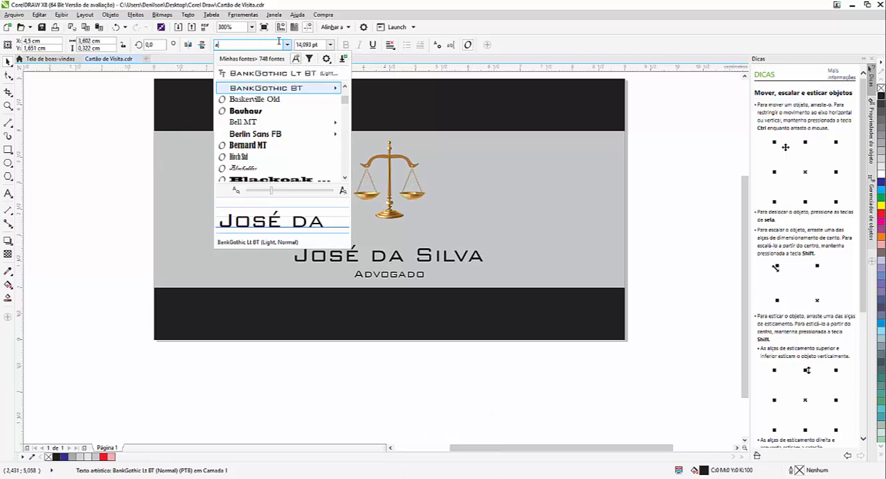
type("b")
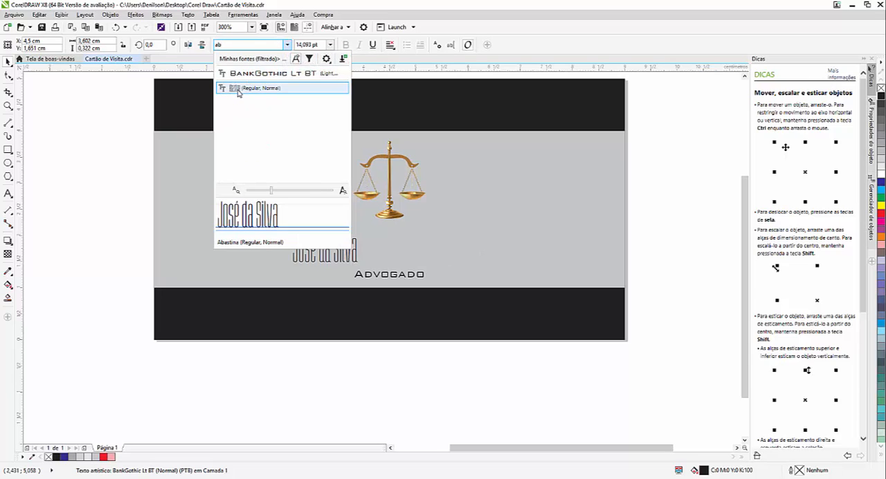
left_click(238, 93)
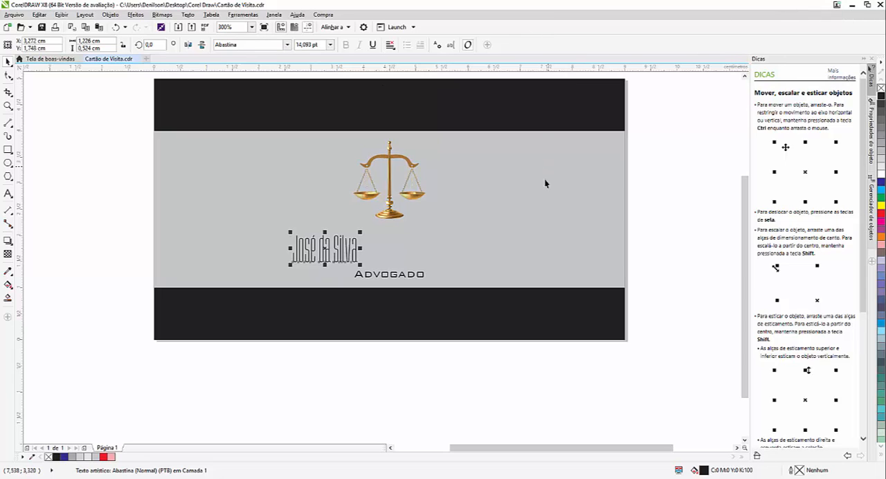
- Apply the Abastina font to the Advogado text below the name
left_click(394, 276)
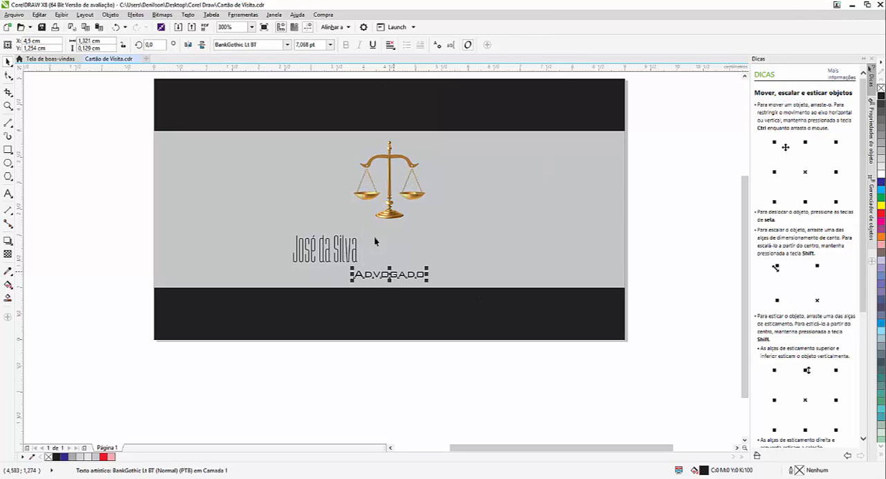
left_click(287, 44)
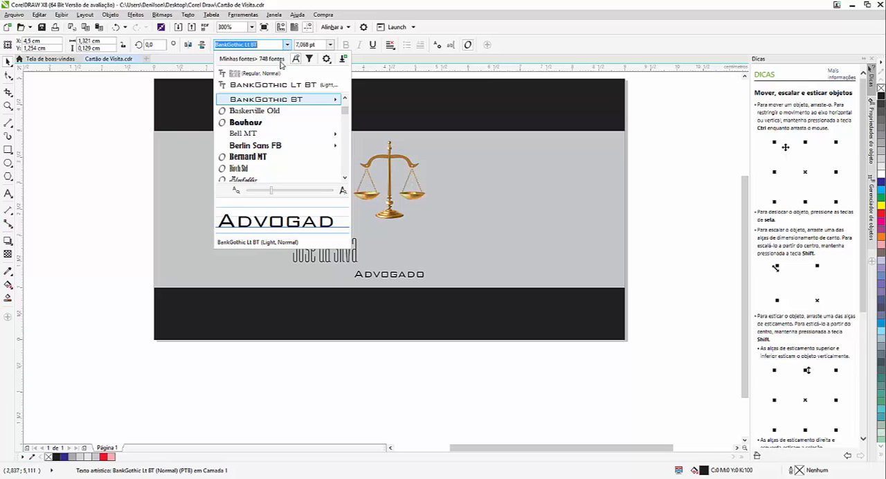
left_click(280, 73)
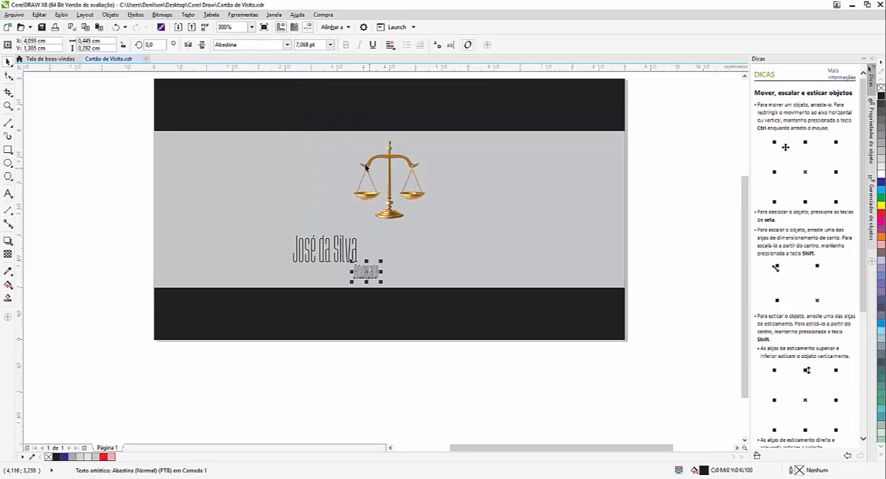
- Centre the name text horizontally on the card's grey rectangle
left_click(334, 252)
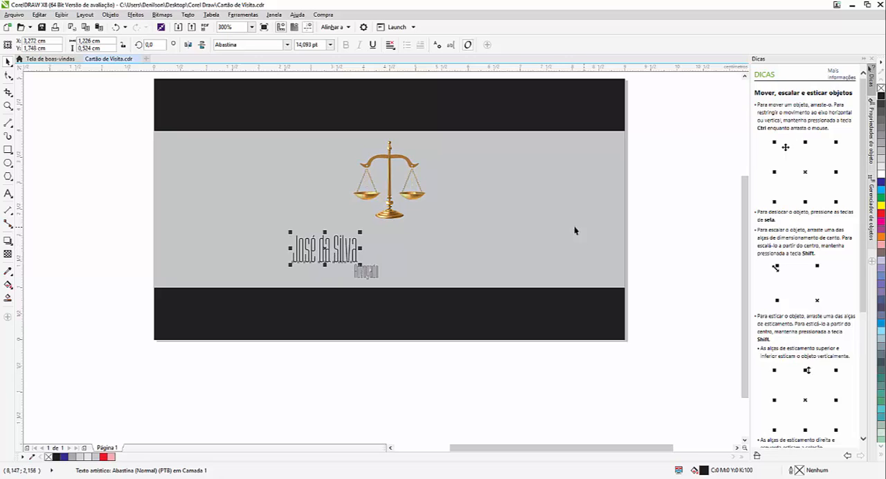
left_click(590, 173, "shift")
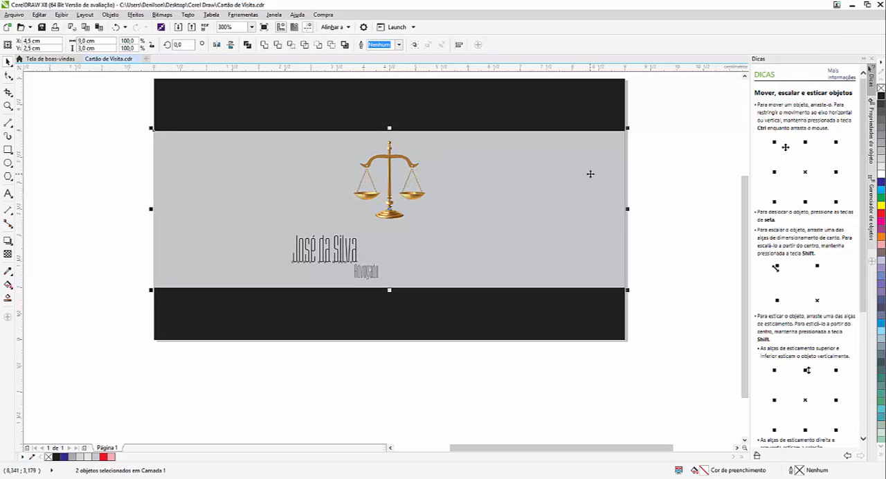
key("c")
key("Escape")
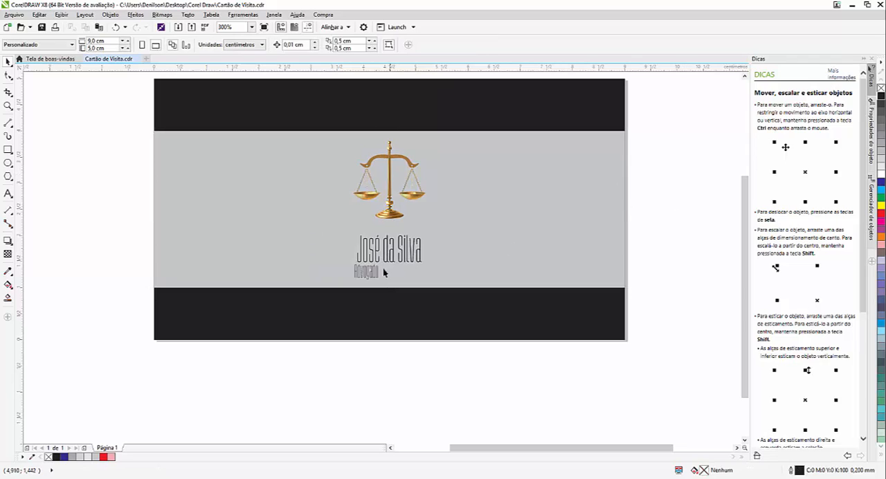
- Centre the Advogado text horizontally under the name text
left_click(375, 272)
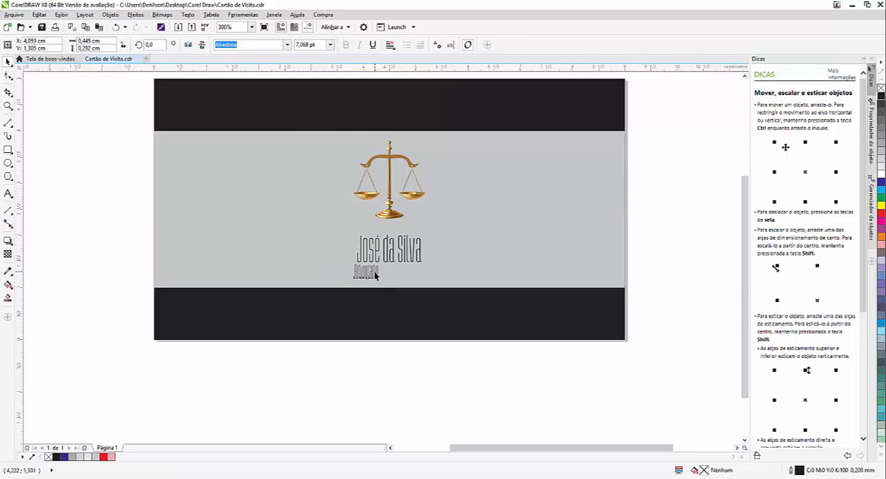
left_click(414, 255, "shift")
key("c")
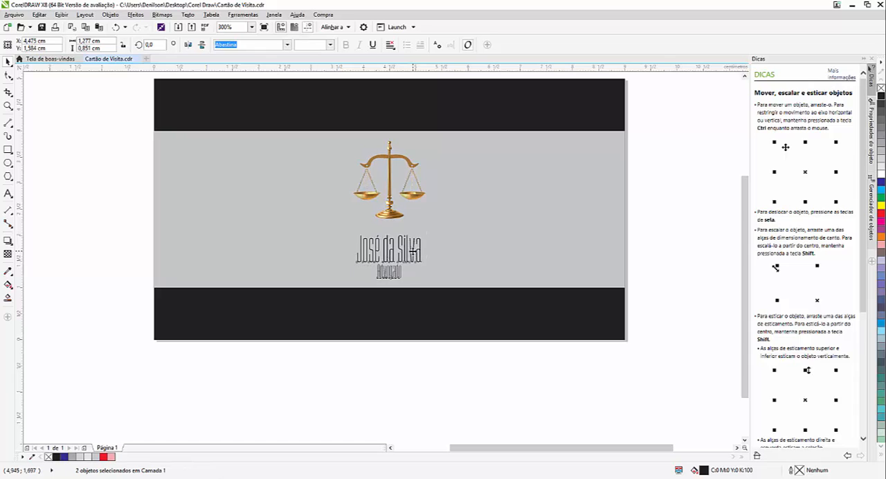
key("Escape")
- Enlarge the Advogado text to about 7.7 pt and shift it slightly down from the name
scroll(394, 283, "down", 2)
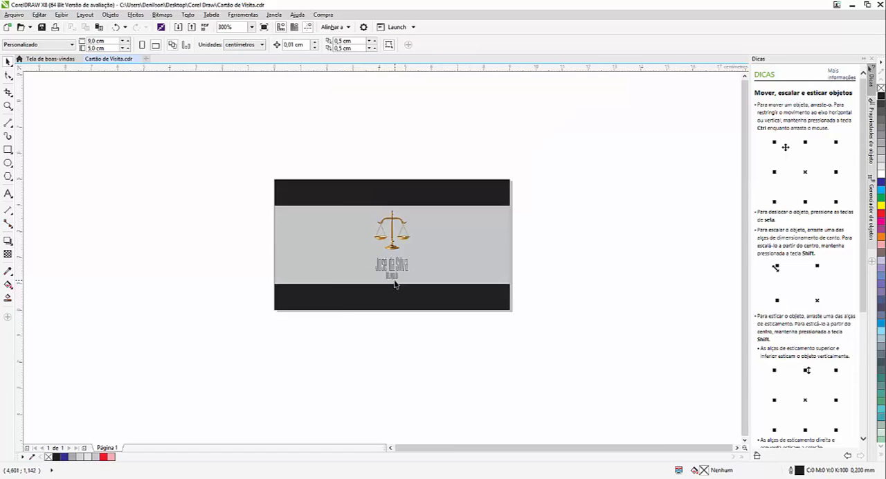
scroll(394, 284, "up", 2)
scroll(394, 283, "up", 2)
left_click(393, 269)
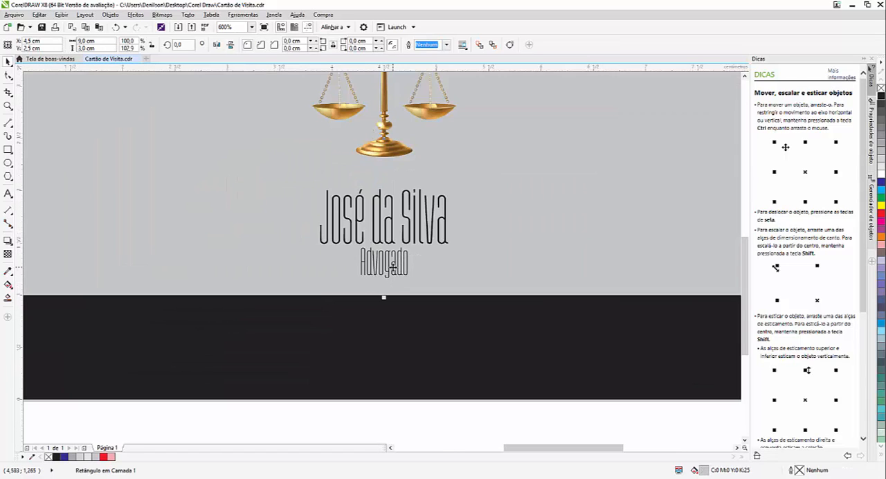
left_click(399, 269)
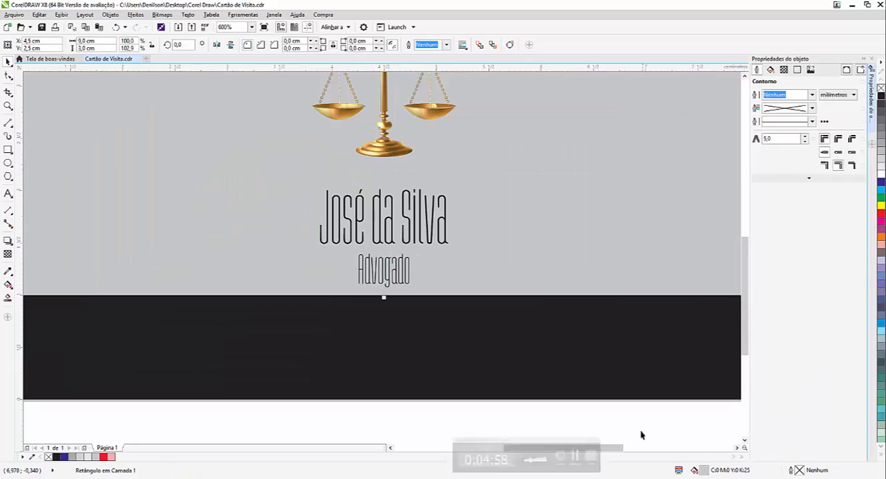
- Try 50% character spacing on the Advogado text and settle on 60%
left_click(407, 278)
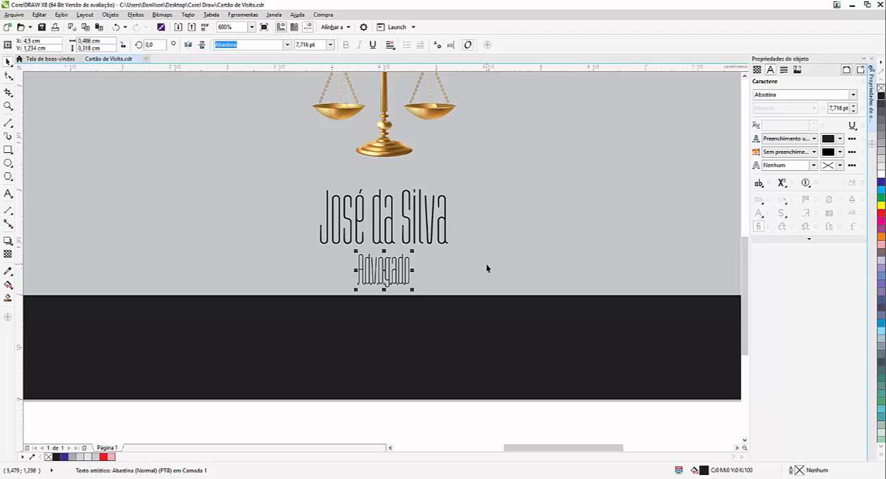
key("ctrl+t")
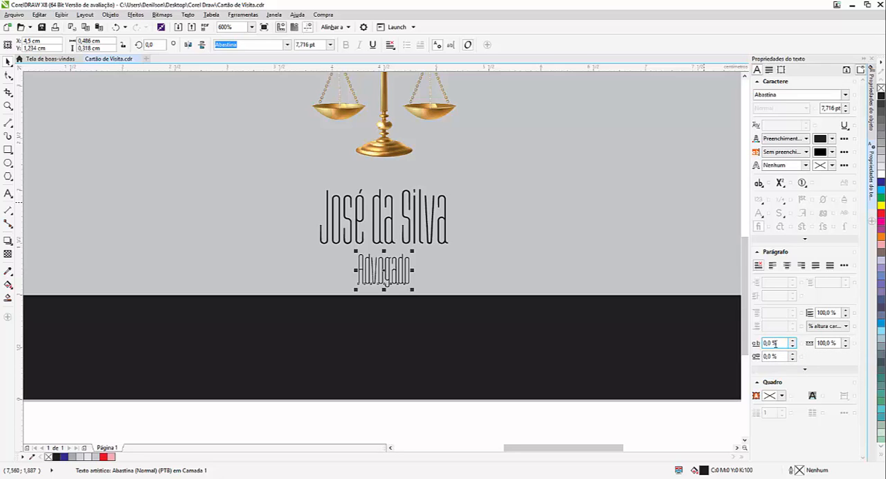
left_click_drag(779, 343, 766, 342)
type("50")
key("Return")
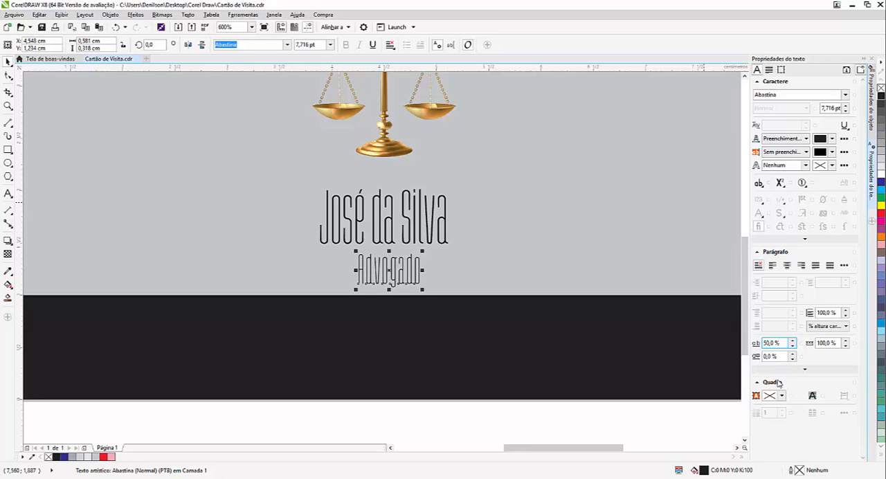
left_click_drag(780, 343, 744, 348)
type("60")
key("Return")
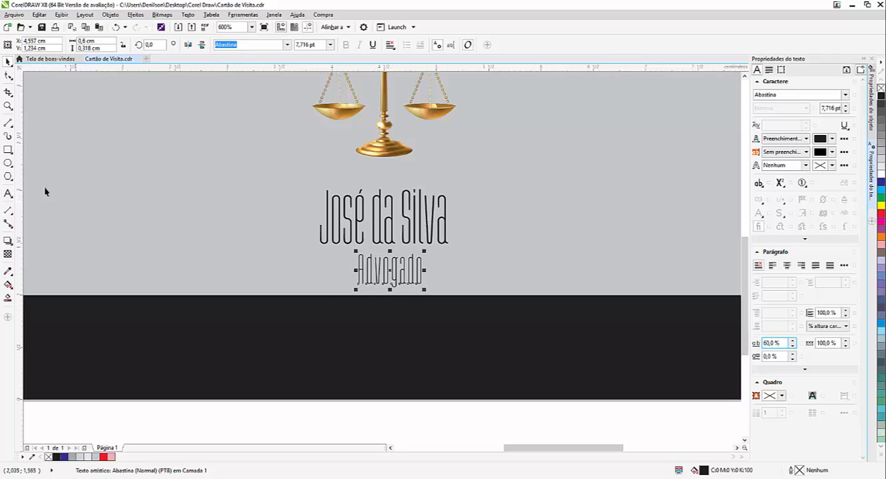
- Move the widened Advogado text slightly left so it sits roughly centred under the name
left_click(446, 272)
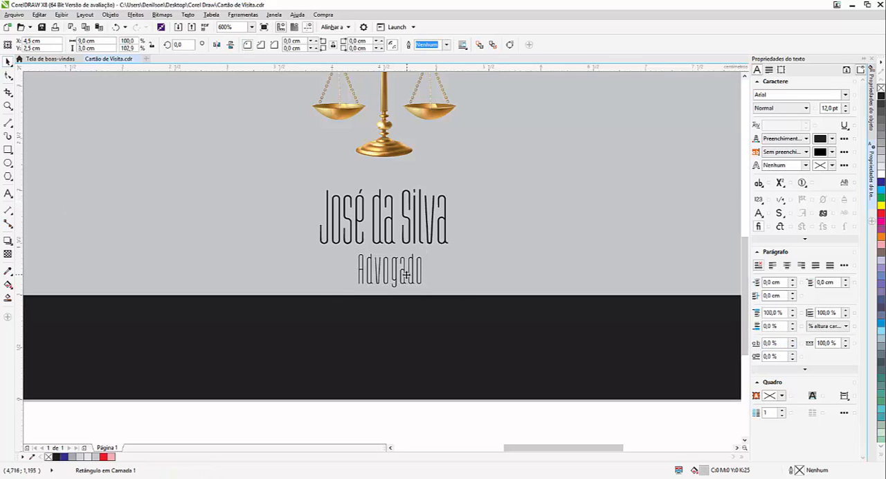
left_click(397, 278)
left_click_drag(396, 278, 389, 279)
- Set the character spacing of the name text to 60%
left_click(390, 220)
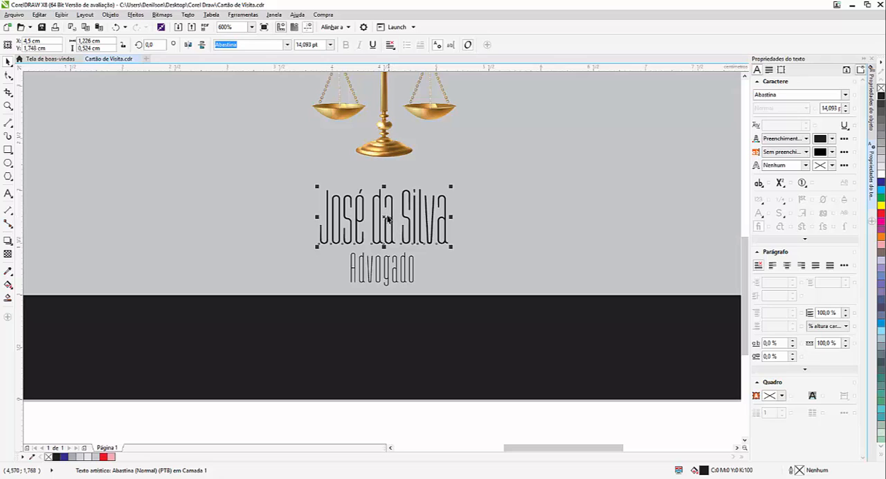
left_click(774, 344)
left_click_drag(779, 343, 754, 343)
type("60")
key("Return")
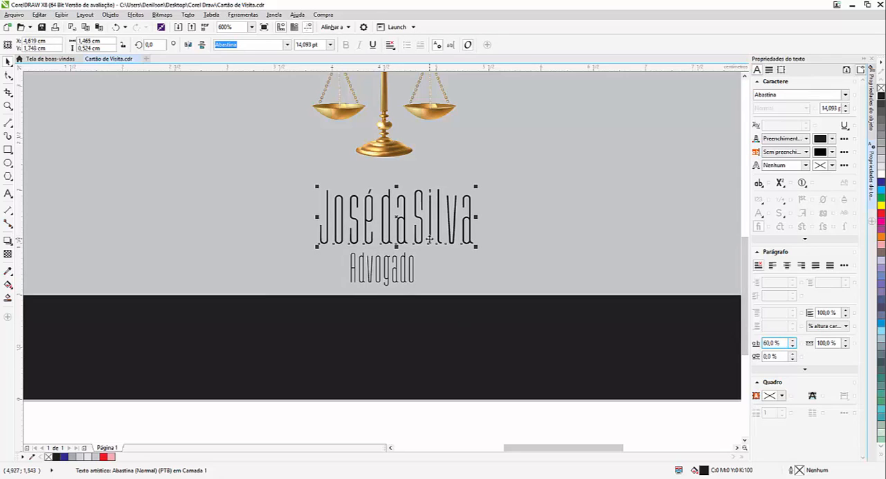
- Centre the widely spaced name text horizontally on the card's grey rectangle again
scroll(429, 240, "down", 2)
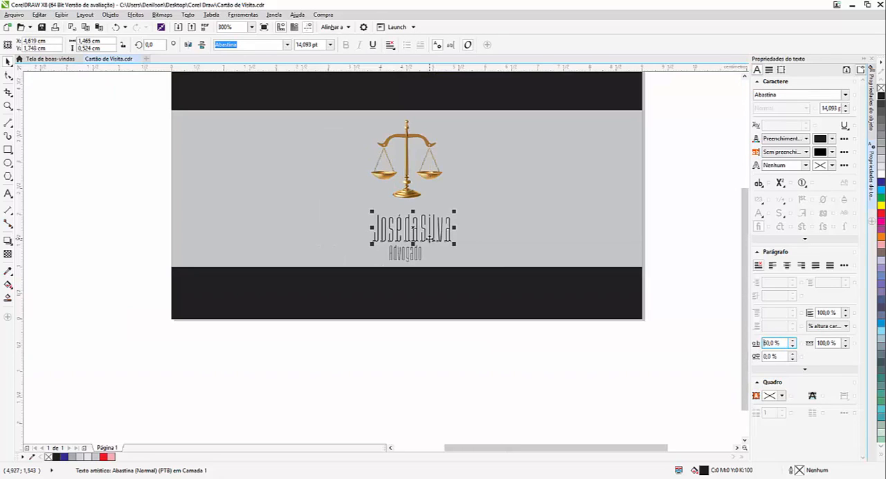
left_click(505, 232, "shift")
key("c")
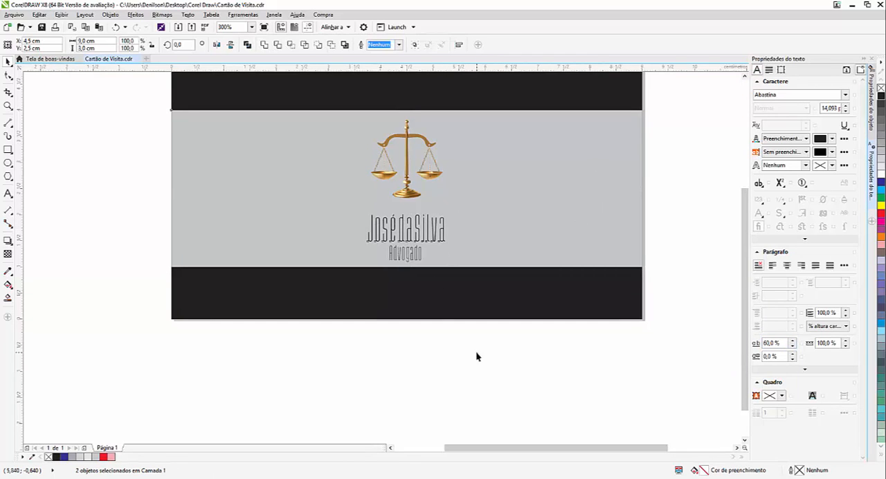
- Align the Advogado text to the horizontal centre of the respaced name and deselect both texts
left_click(411, 260)
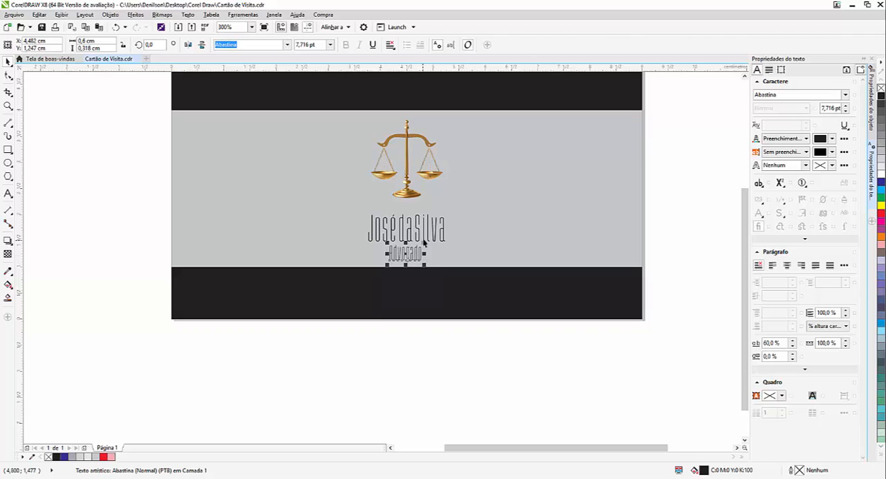
left_click(421, 236, "shift")
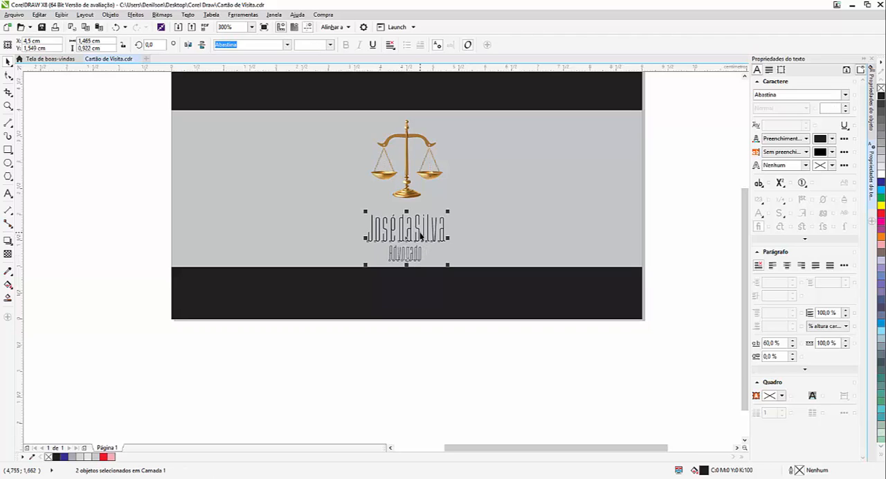
left_click(469, 383)
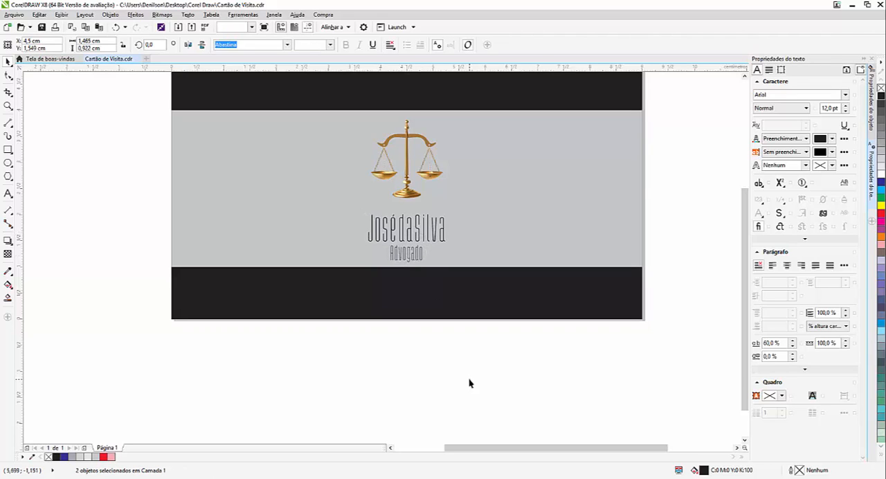